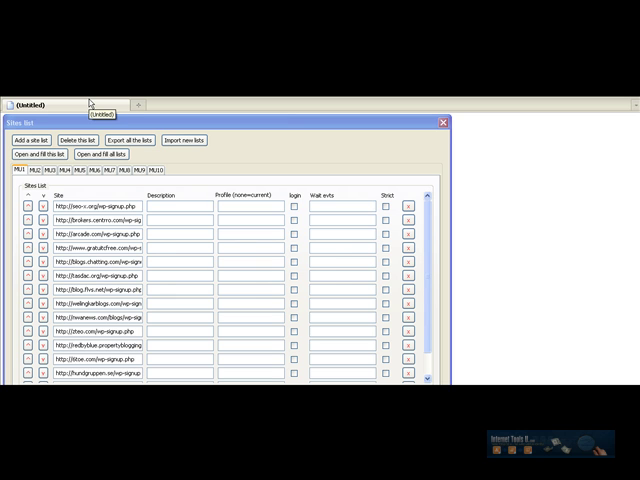
# Open all MU1 list sites as tabs and close the first dead site
pyautogui.click(26, 158)
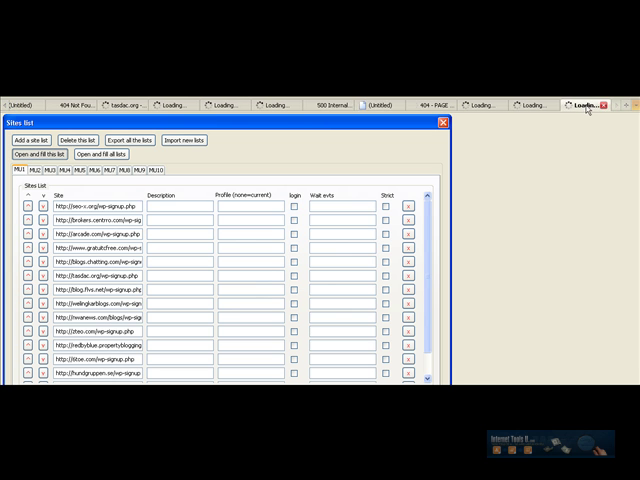
pyautogui.click(546, 193)
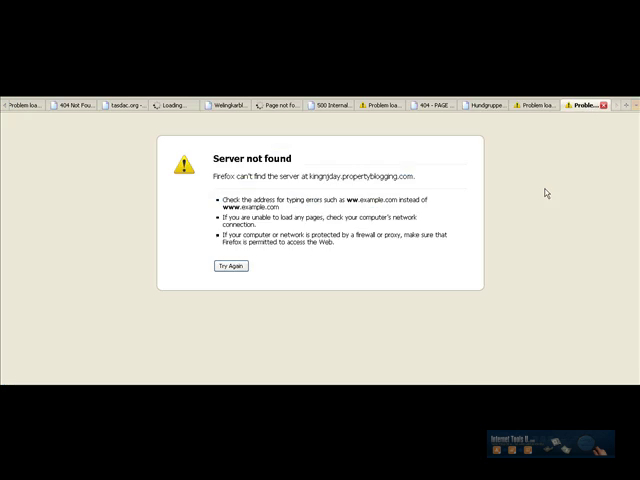
pyautogui.click(603, 105)
# Close the failed, Internal Server Error and parked Welingkarblogs.com tabs
pyautogui.click(603, 105)
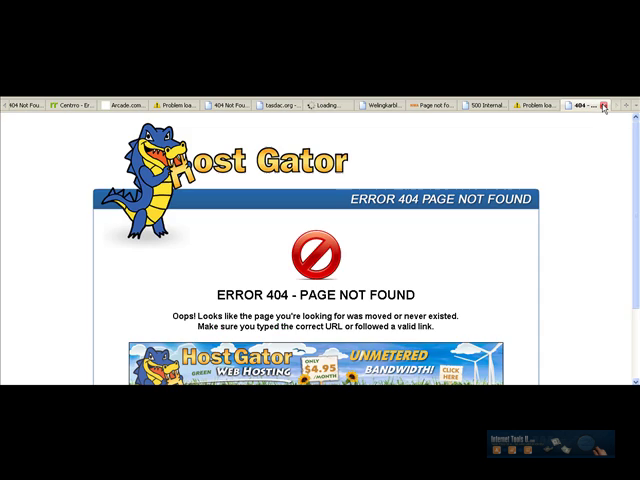
pyautogui.click(603, 105)
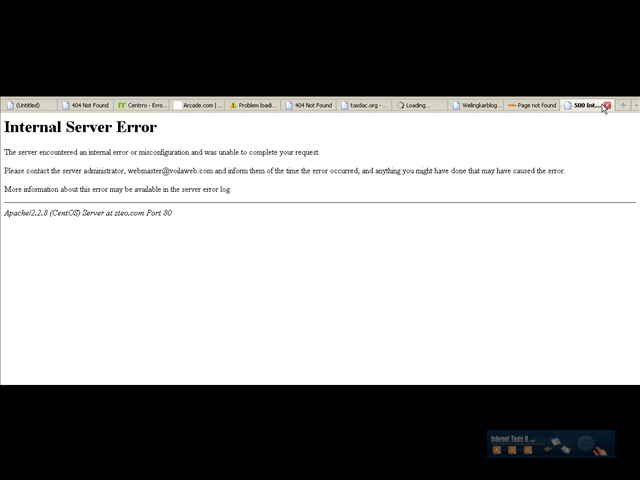
pyautogui.click(606, 105)
pyautogui.click(606, 107)
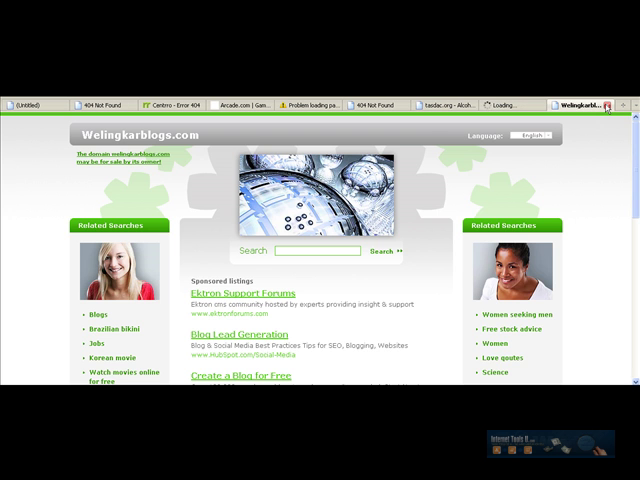
pyautogui.click(523, 107)
# Close the Server not found, failed, parked Versiondemo.com and MasonicMinute tabs
pyautogui.click(447, 108)
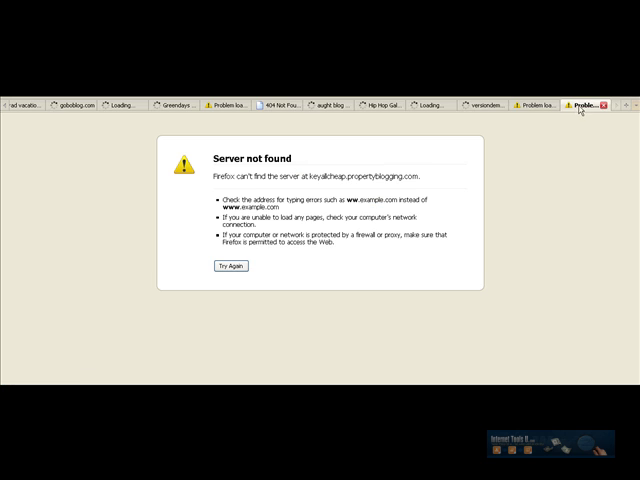
pyautogui.click(603, 107)
pyautogui.click(603, 107)
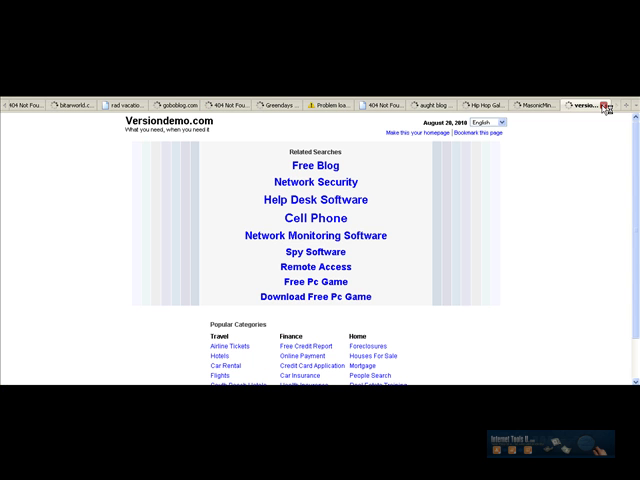
pyautogui.click(604, 107)
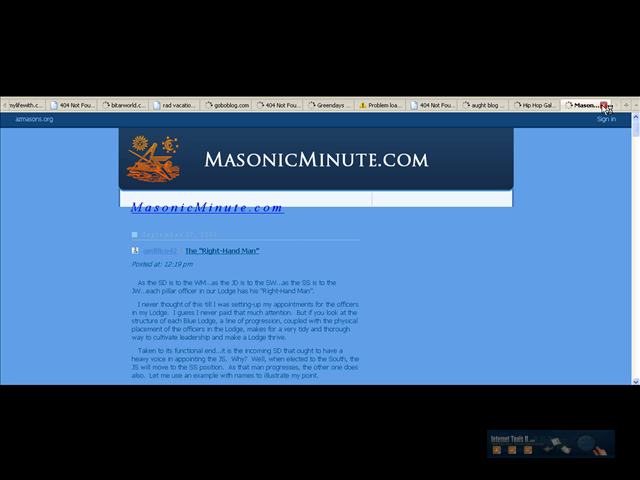
pyautogui.click(605, 108)
pyautogui.click(535, 107)
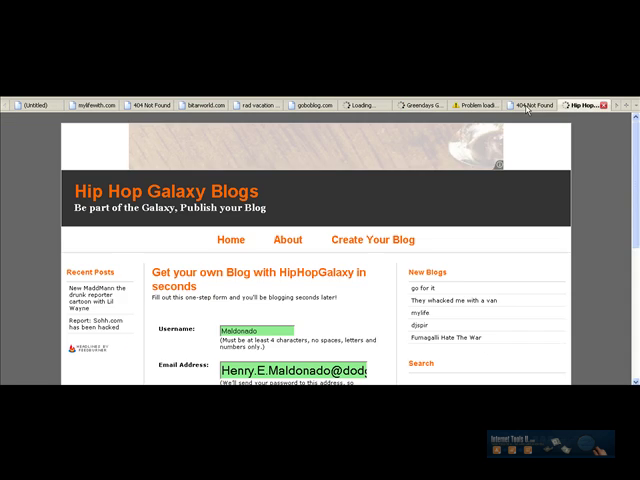
# Close the aught blog, goboblog, rad vacation, 404 and parked mylifewith.com tabs
pyautogui.click(529, 109)
pyautogui.click(447, 110)
pyautogui.click(454, 110)
pyautogui.click(385, 109)
pyautogui.click(431, 105)
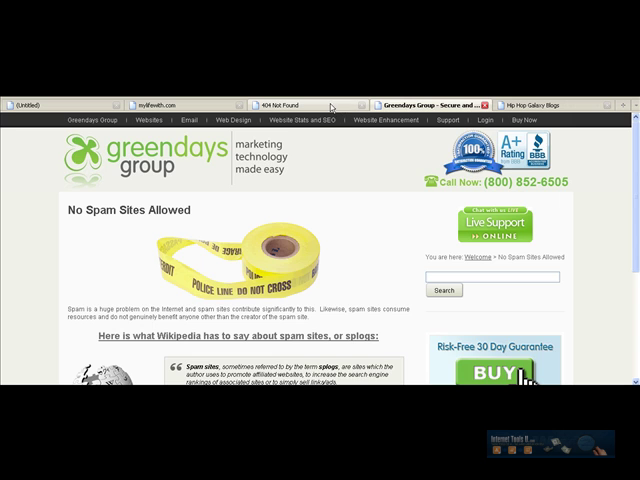
pyautogui.click(331, 106)
pyautogui.click(361, 105)
pyautogui.click(245, 107)
pyautogui.moveTo(309, 120)
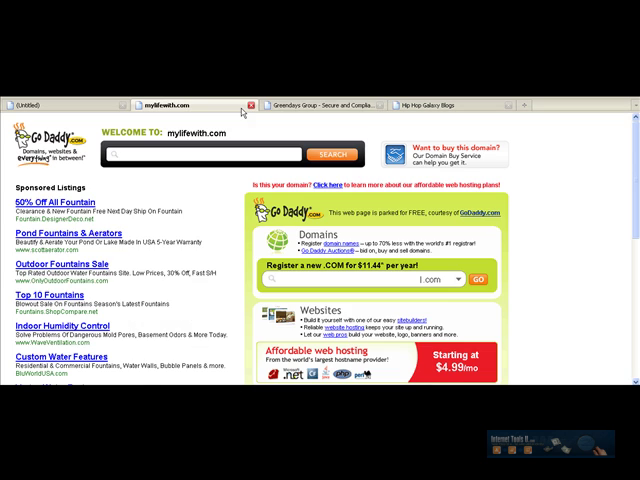
pyautogui.click(250, 105)
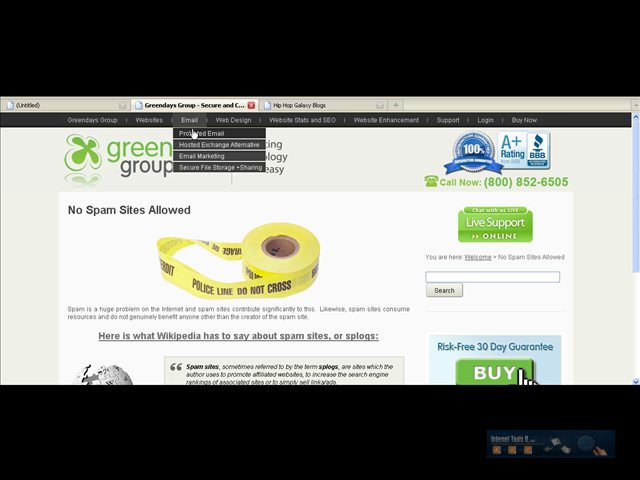
# Open every MU3 list site as tabs and close the Server not found tab
pyautogui.click(55, 171)
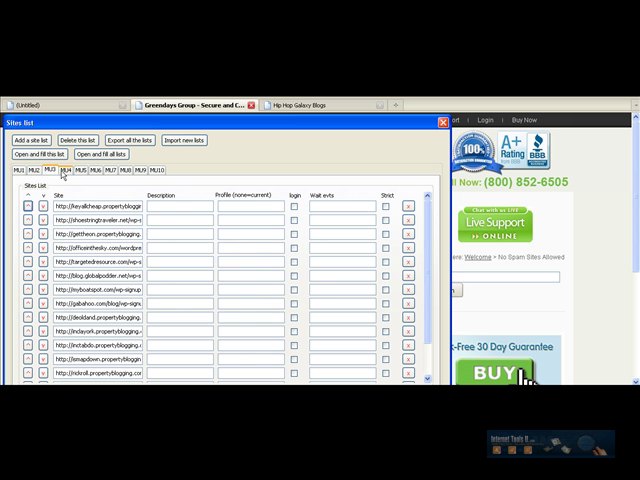
pyautogui.click(55, 156)
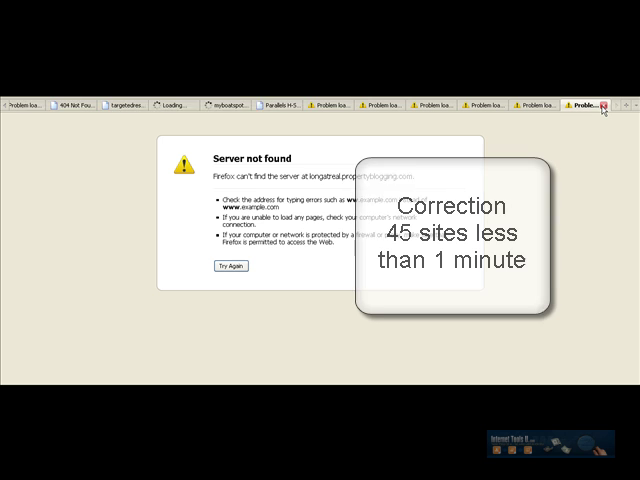
pyautogui.click(603, 105)
# Close the failed, myboatspot, targetedresource and remaining dead MU3 tabs
pyautogui.click(604, 106)
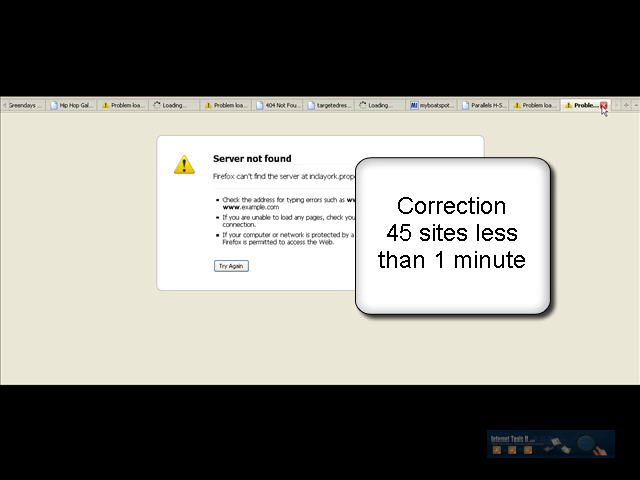
pyautogui.click(604, 106)
pyautogui.click(605, 105)
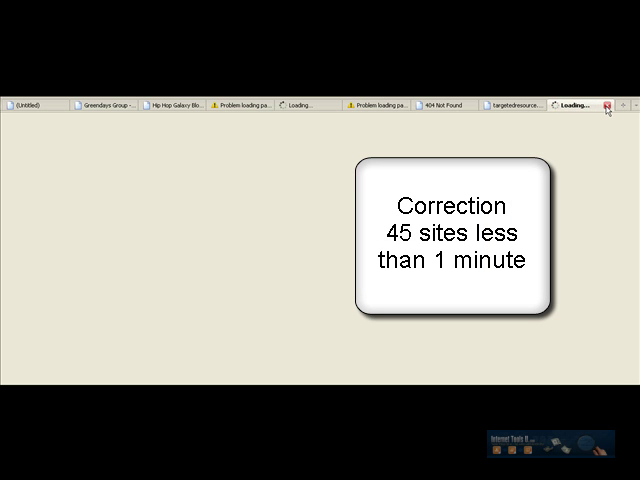
pyautogui.click(605, 105)
pyautogui.click(506, 105)
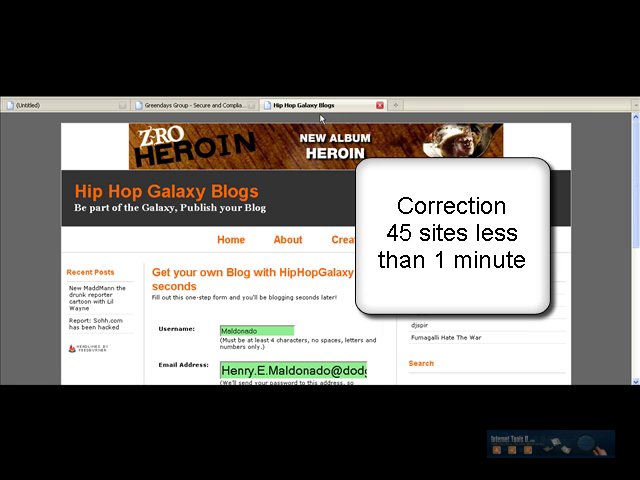